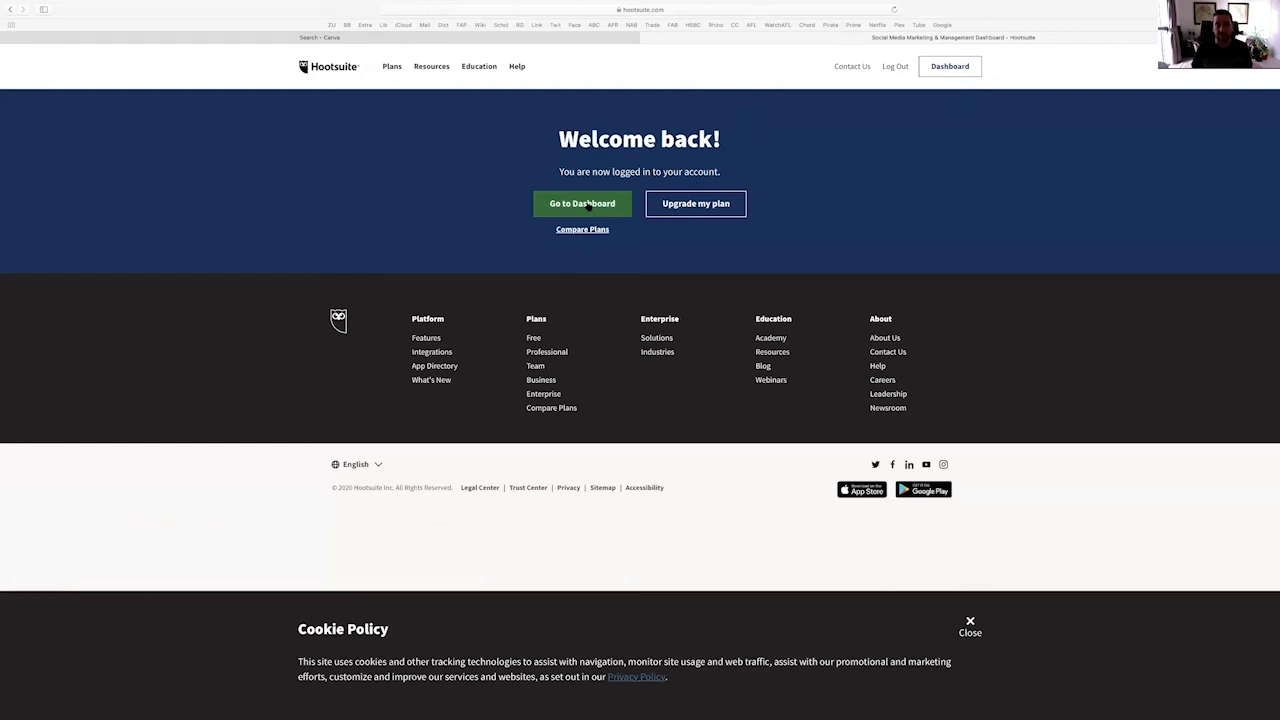
Open the dashboard and start a new post addressed to the review.a.e Instagram Business account
{"action": "left_click", "coordinate": [588, 204]}
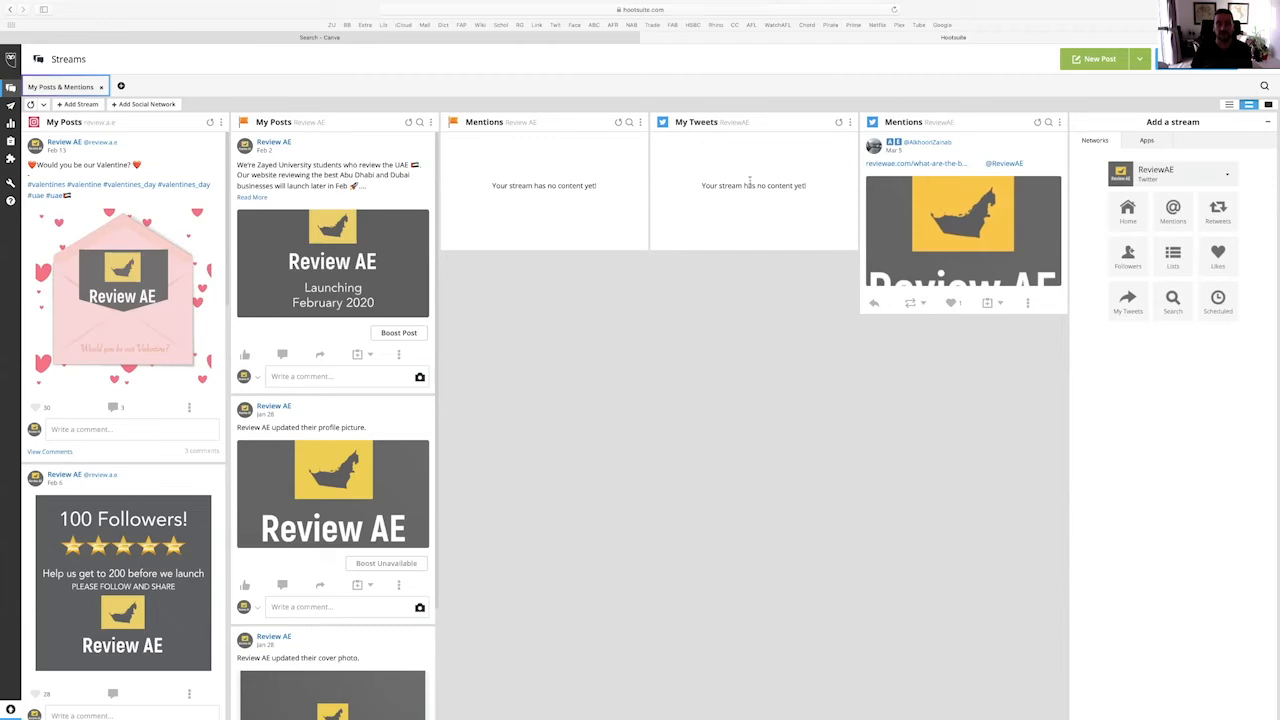
{"action": "left_click", "coordinate": [1095, 59]}
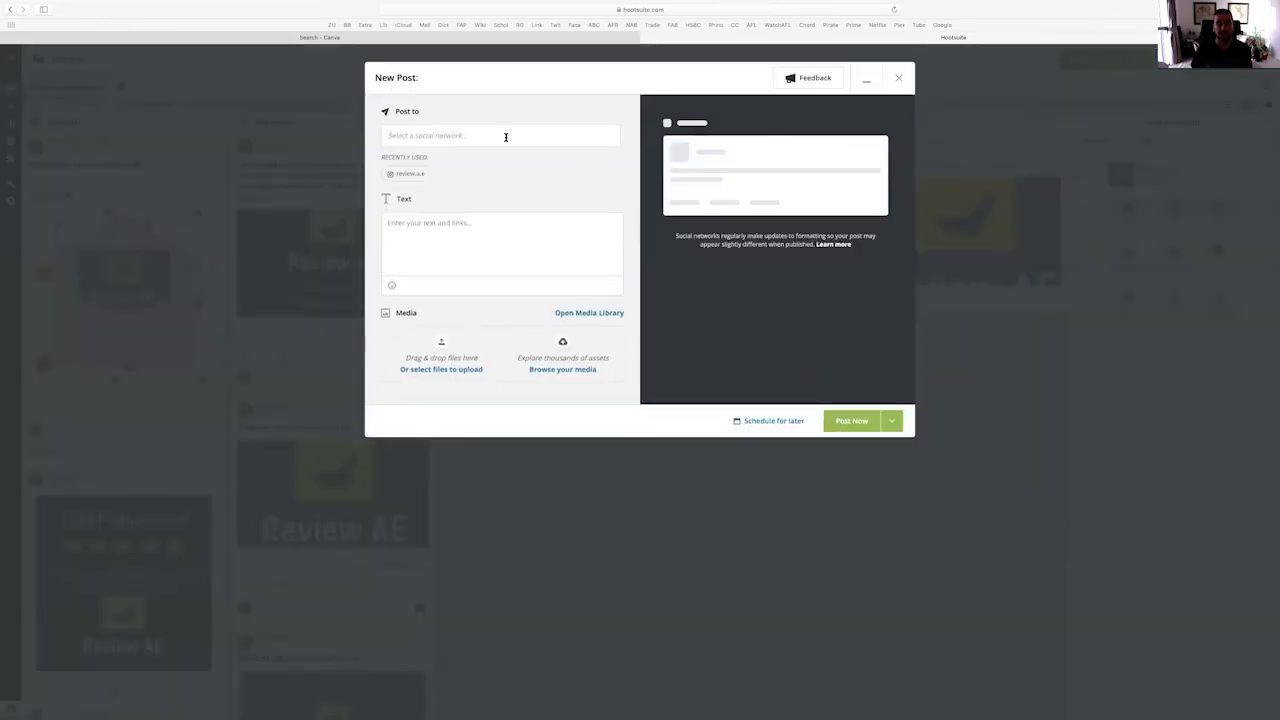
{"action": "left_click", "coordinate": [504, 137]}
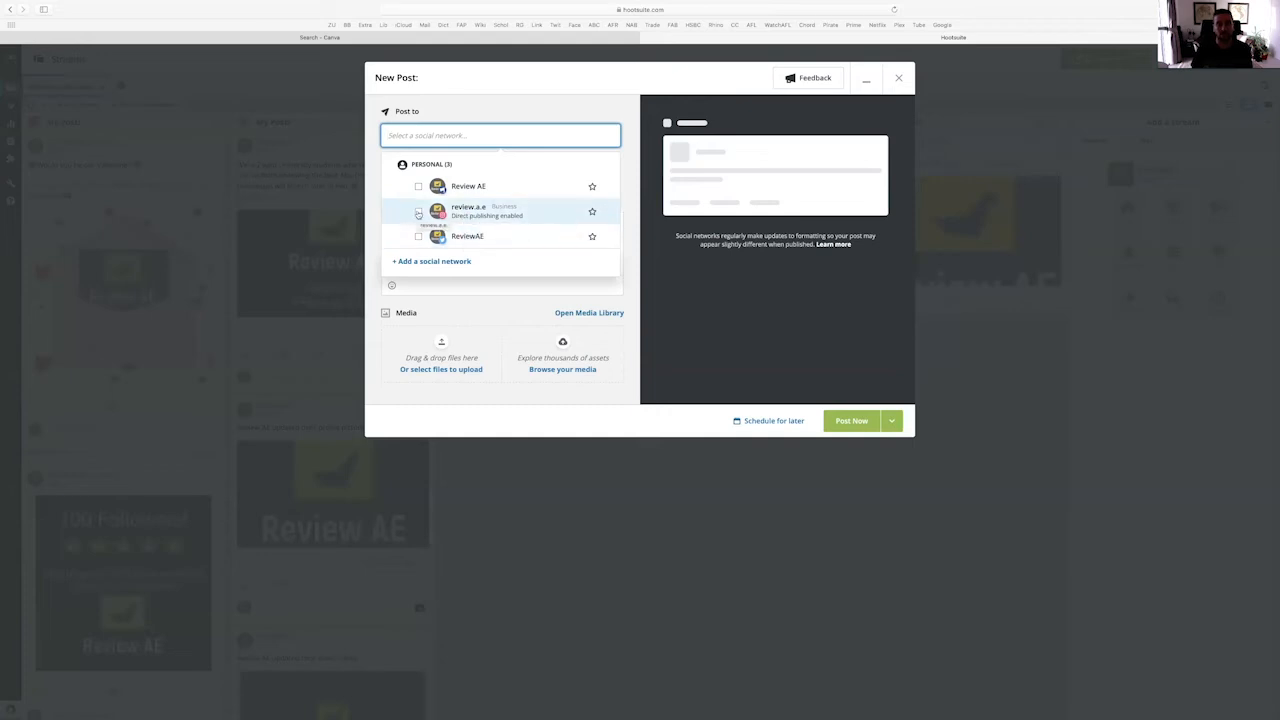
{"action": "left_click", "coordinate": [418, 212]}
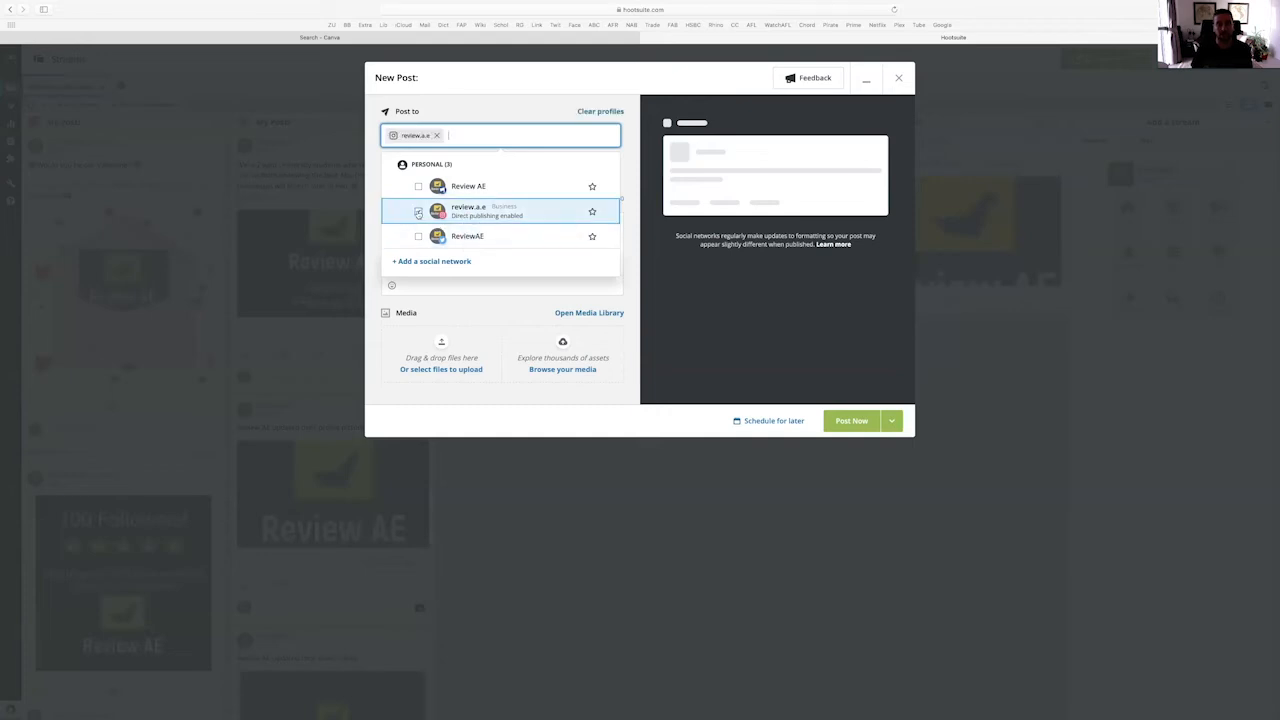
{"action": "left_click", "coordinate": [628, 270]}
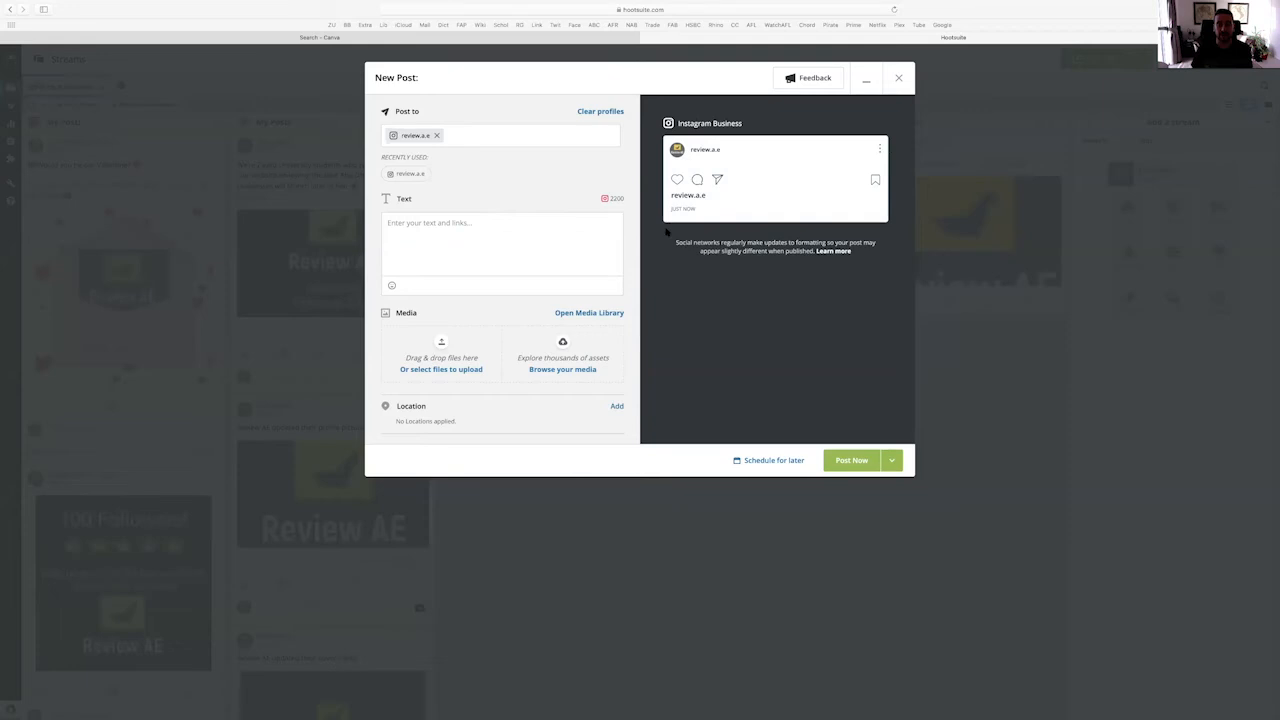
Attach the image Review AE Example.png and write the post text "For all the professors out there.... We're thinking of you."
{"action": "left_click", "coordinate": [440, 372]}
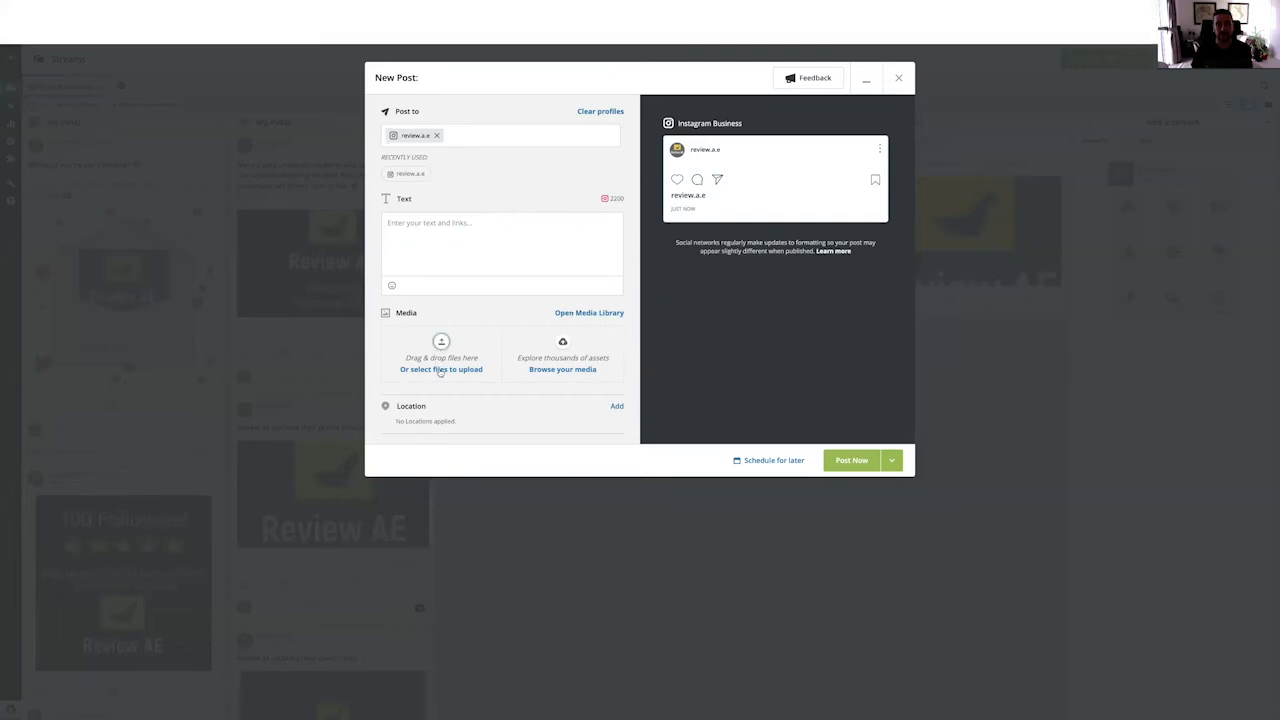
{"action": "double_click", "coordinate": [503, 136]}
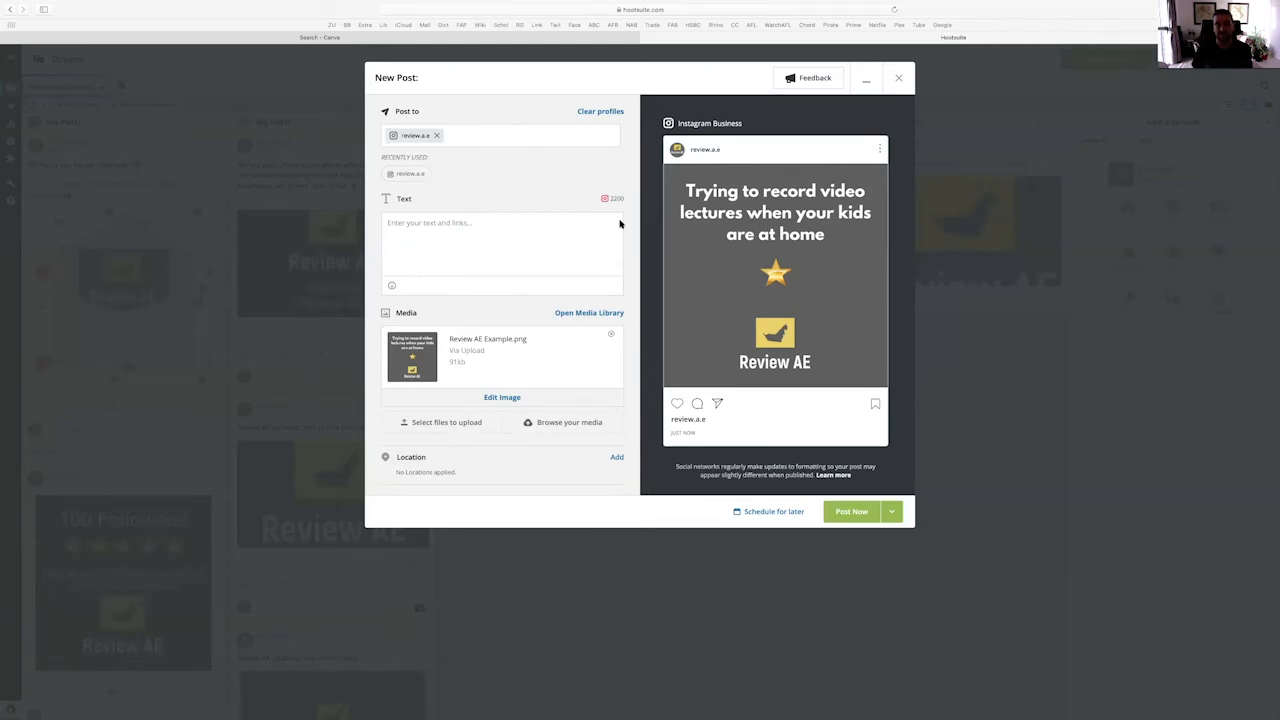
{"action": "left_click", "coordinate": [432, 232]}
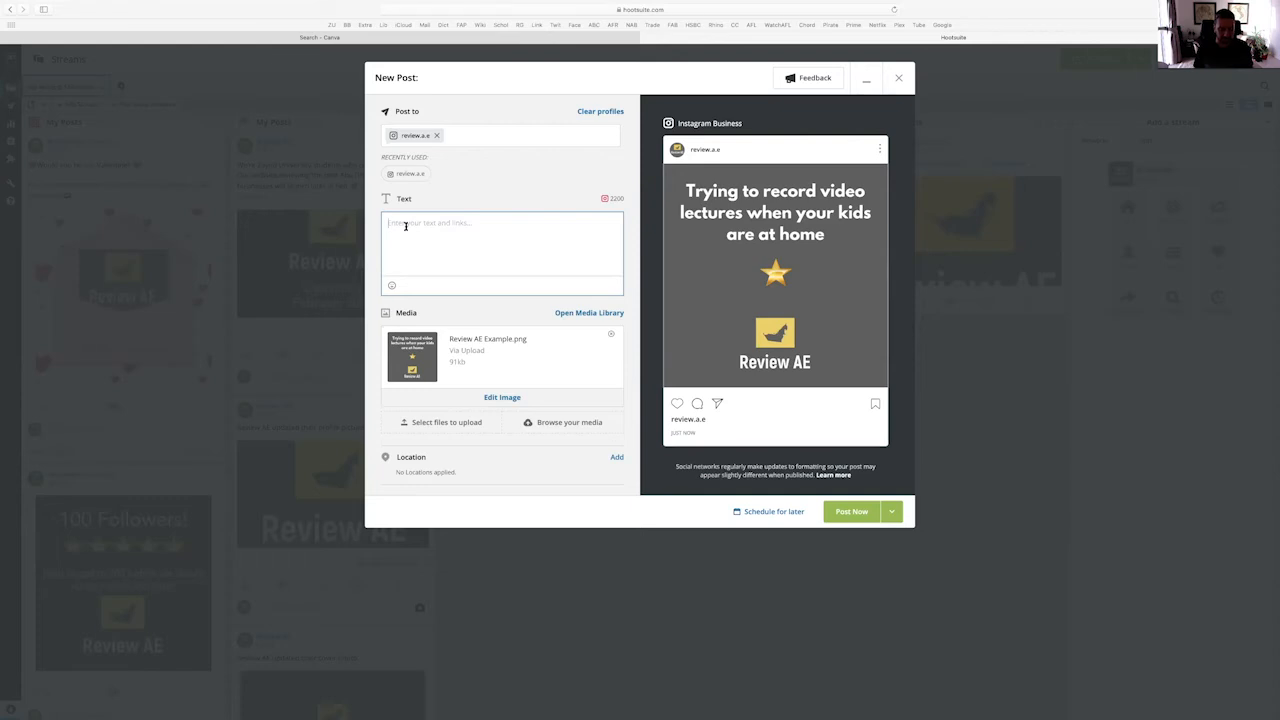
{"action": "type", "text": "For all the professors out there.... We"}
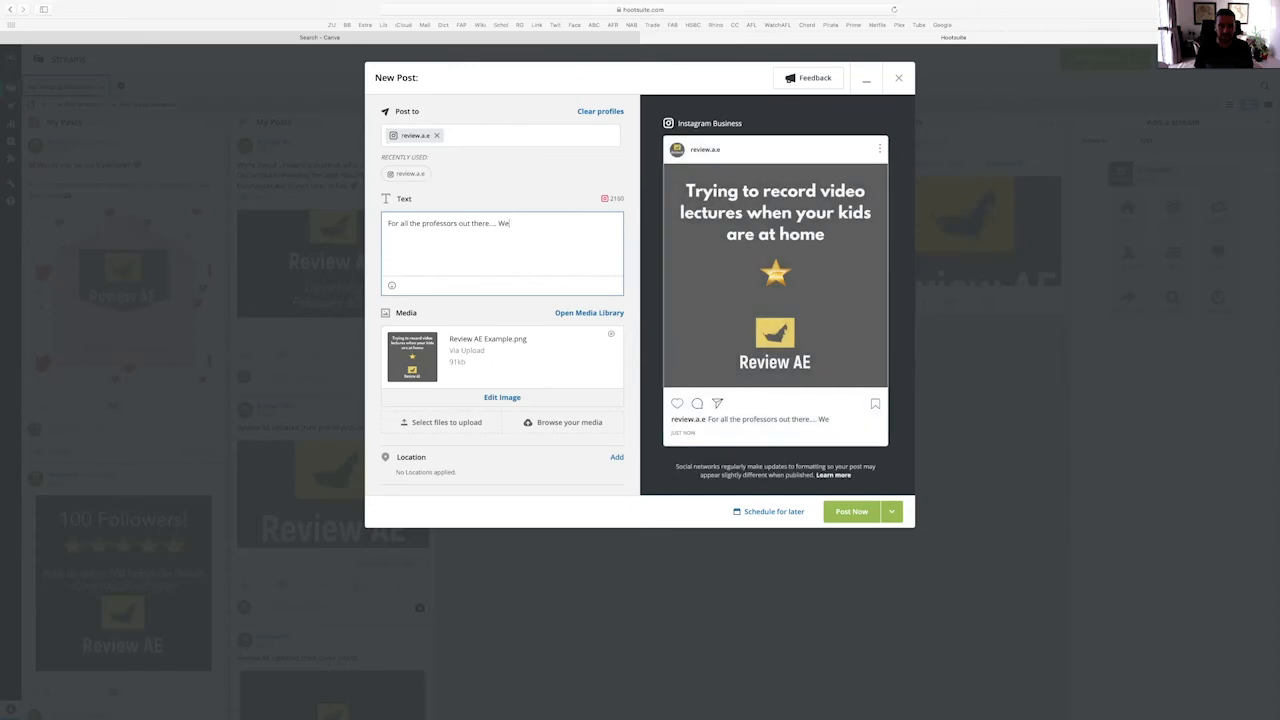
{"action": "type", "text": "'re thinking of you."}
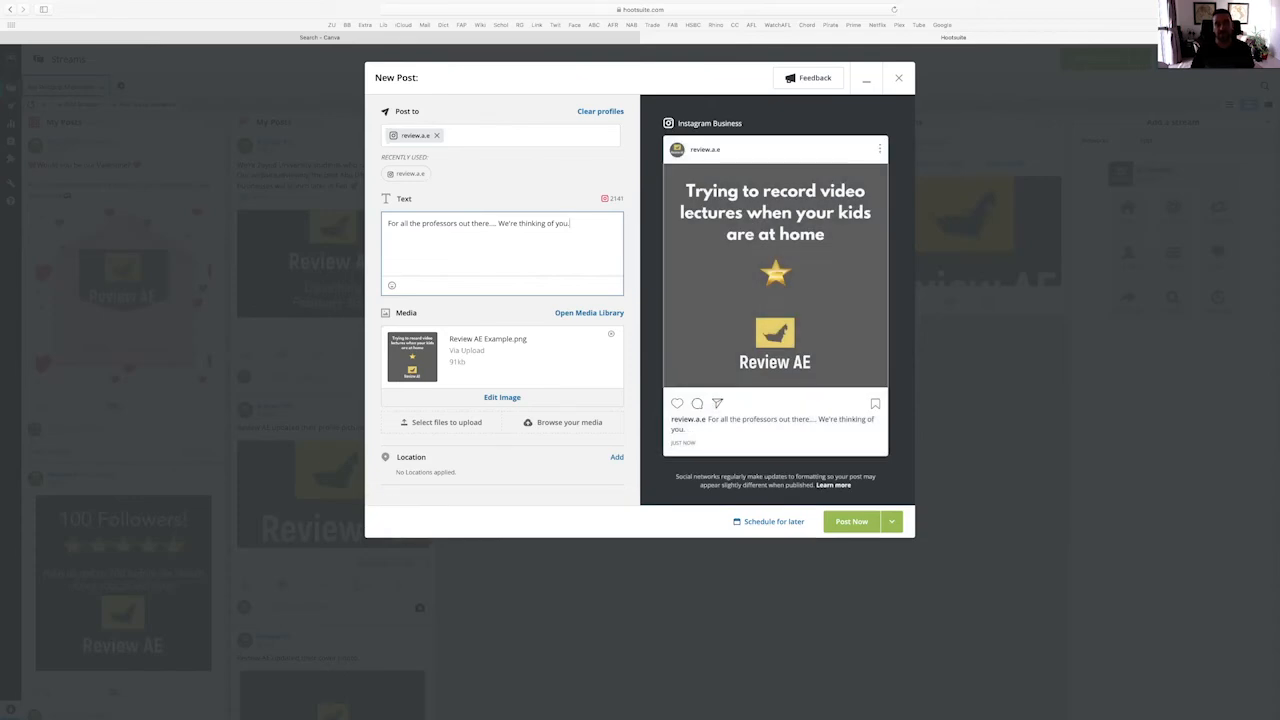
Append the hashtag text "#working from home" to the end of the post text
{"action": "key", "text": "Return"}
{"action": "key", "text": "Return"}
{"action": "type", "text": "#"}
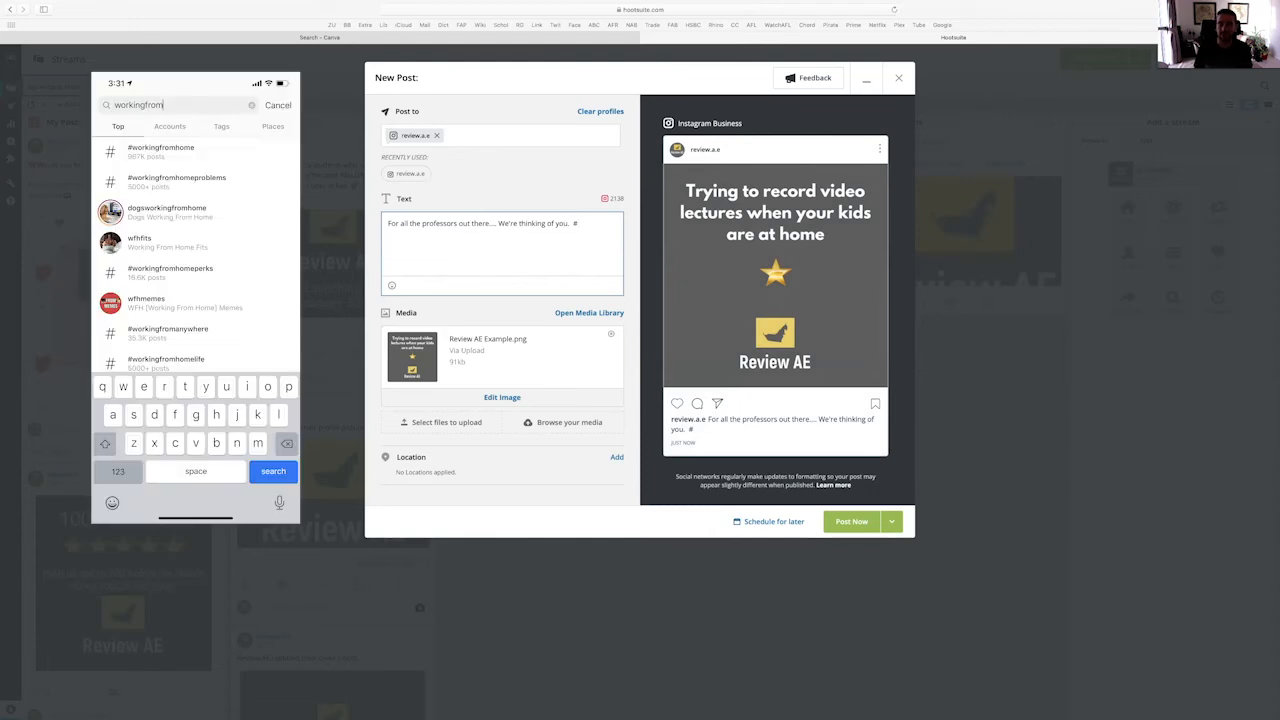
{"action": "type", "text": "wokrin"}
{"action": "key", "text": "BackSpace"}
{"action": "key", "text": "BackSpace"}
{"action": "type", "text": "rking from home"}
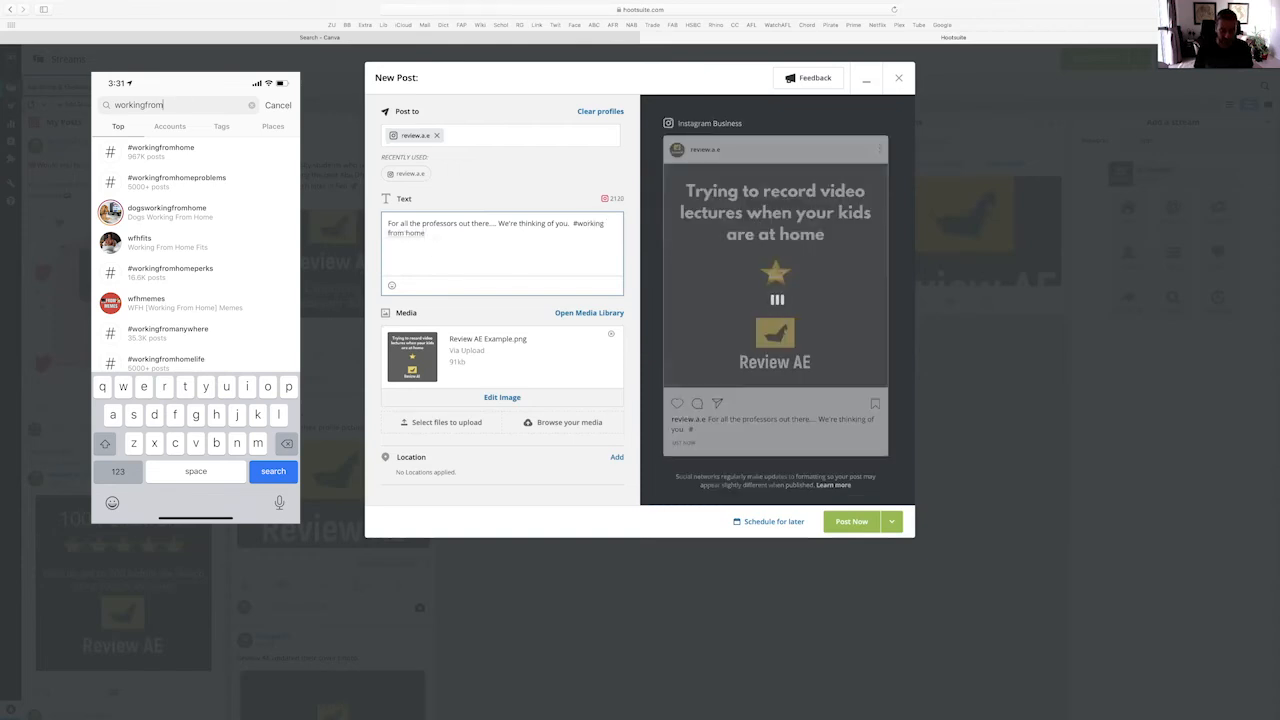
Add the hashtags #workingfromhomeproblems and #wfh at the end of the post text
{"action": "type", "text": " #workingform"}
{"action": "key", "text": "BackSpace"}
{"action": "key", "text": "BackSpace"}
{"action": "key", "text": "BackSpace"}
{"action": "key", "text": "BackSpace"}
{"action": "type", "text": "fromhomeproblems "}
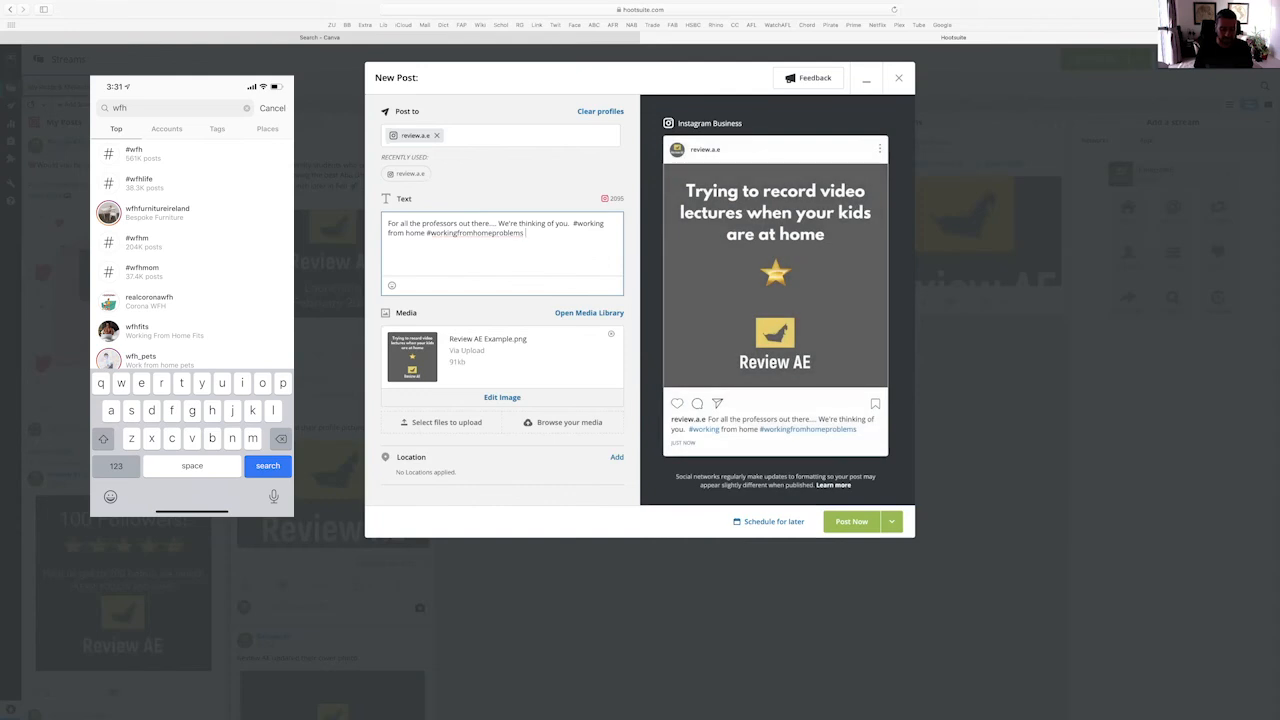
{"action": "type", "text": "#wor"}
{"action": "key", "text": "BackSpace"}
{"action": "key", "text": "BackSpace"}
{"action": "type", "text": "fh"}
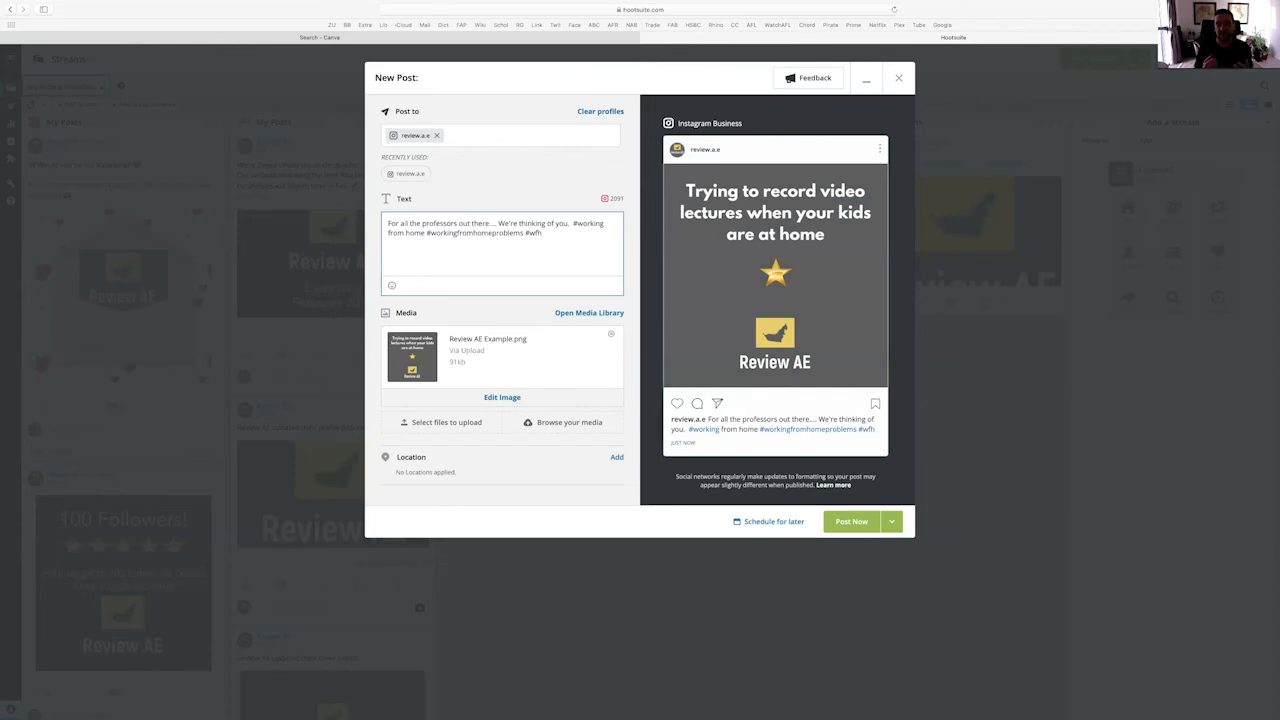
Reword the second sentence of the post text to read "We got you."
{"action": "left_click_drag", "start_coordinate": [568, 223], "coordinate": [508, 222]}
{"action": "type", "text": "got you."}
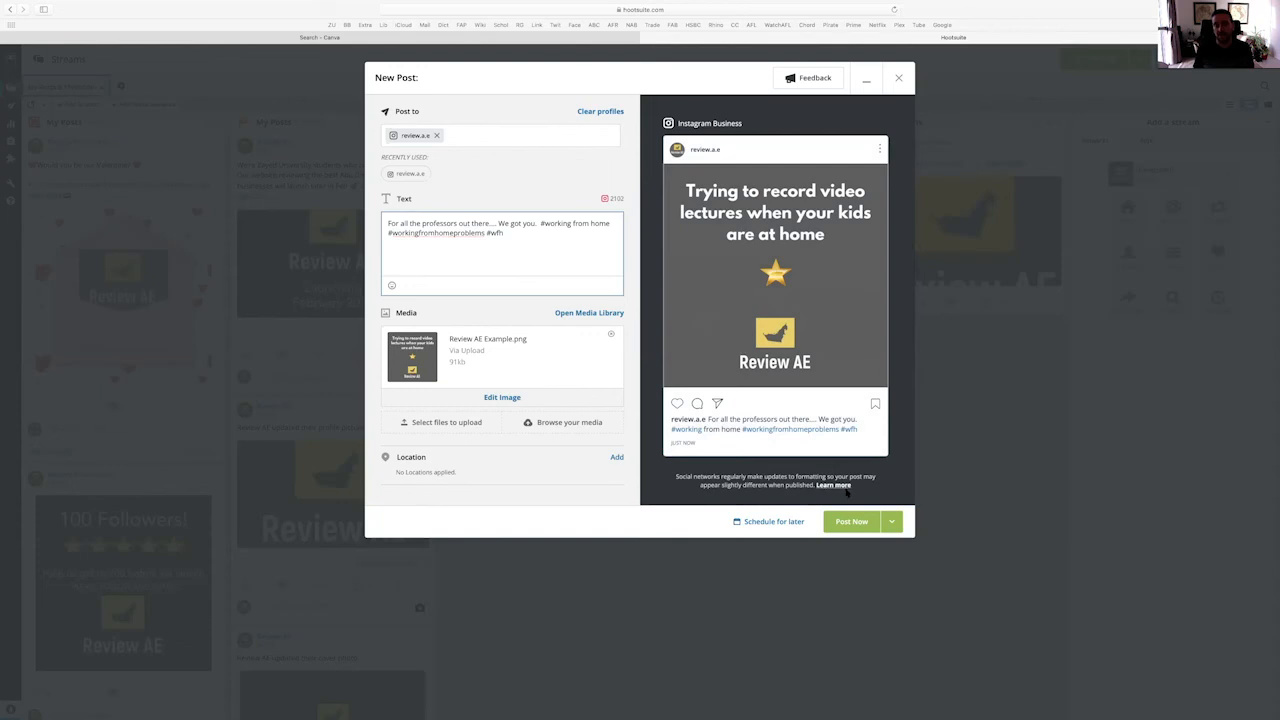
Schedule the post for October 20, 2020 at 6:00 PM
{"action": "left_click", "coordinate": [788, 522]}
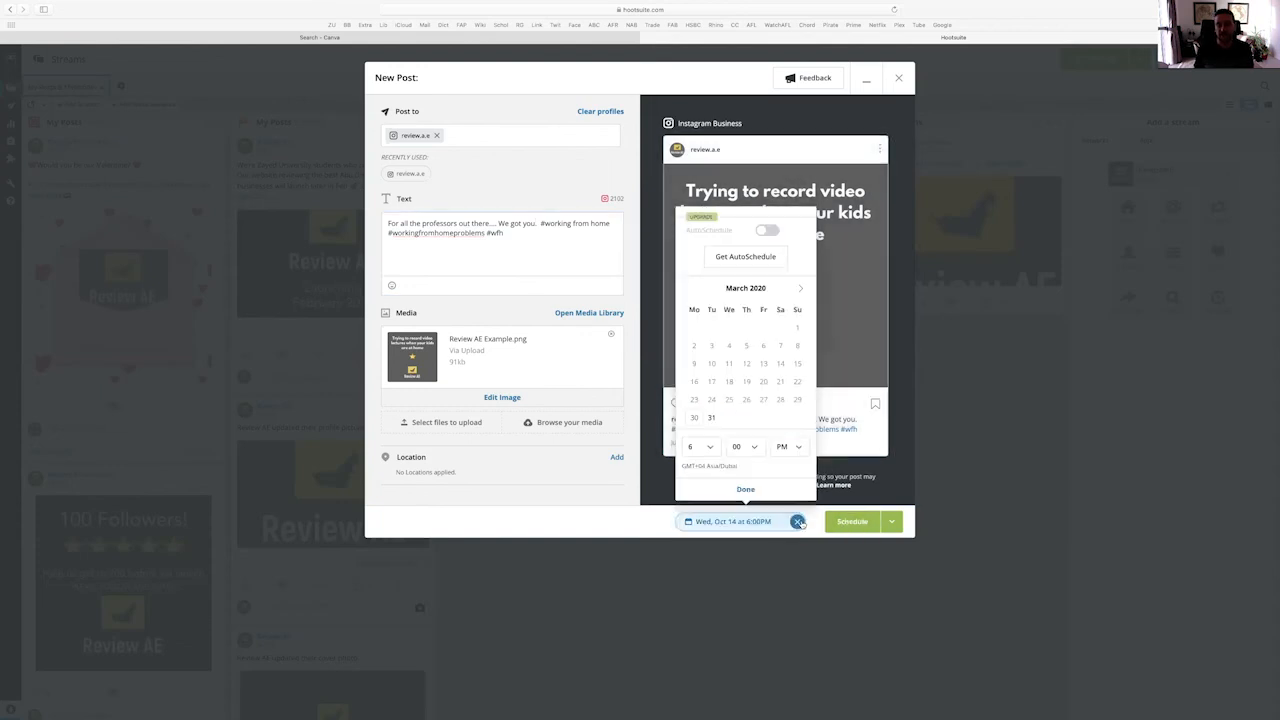
{"action": "left_click", "coordinate": [800, 288]}
{"action": "left_click", "coordinate": [800, 288]}
{"action": "left_click", "coordinate": [800, 288]}
{"action": "left_click", "coordinate": [800, 288]}
{"action": "left_click", "coordinate": [801, 288]}
{"action": "left_click", "coordinate": [801, 288]}
{"action": "left_click", "coordinate": [801, 288]}
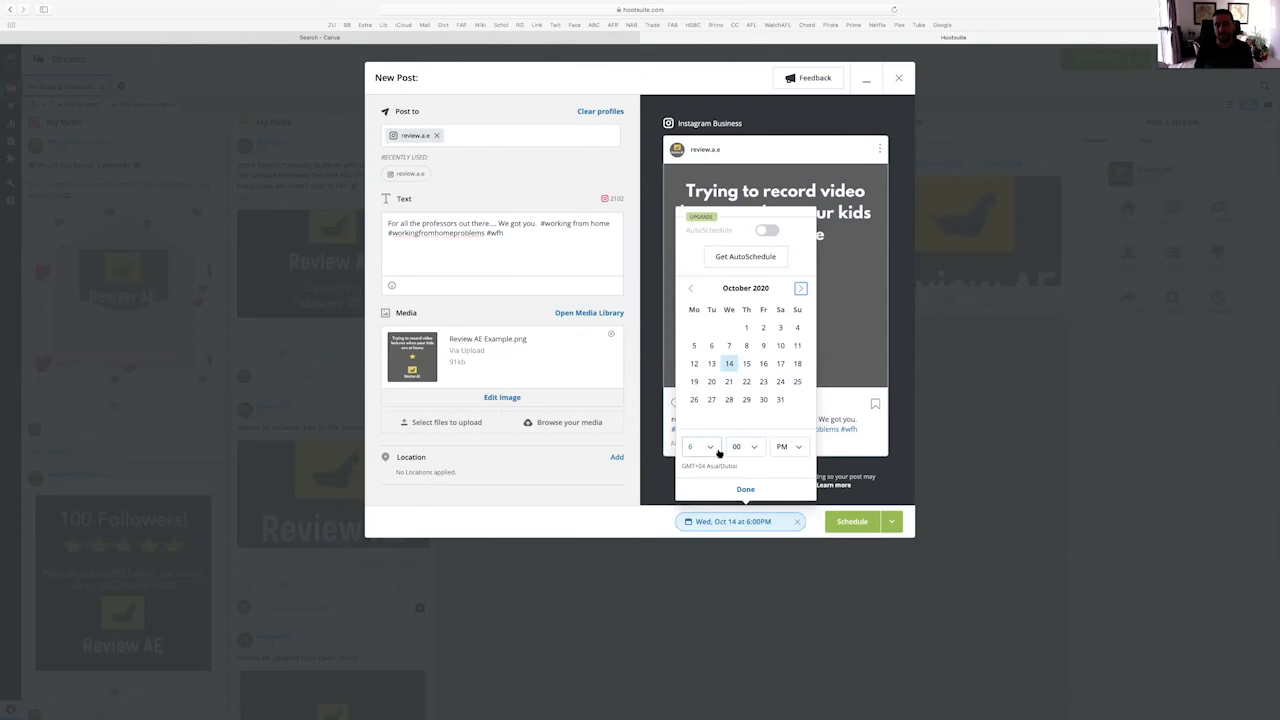
{"action": "left_click", "coordinate": [711, 382]}
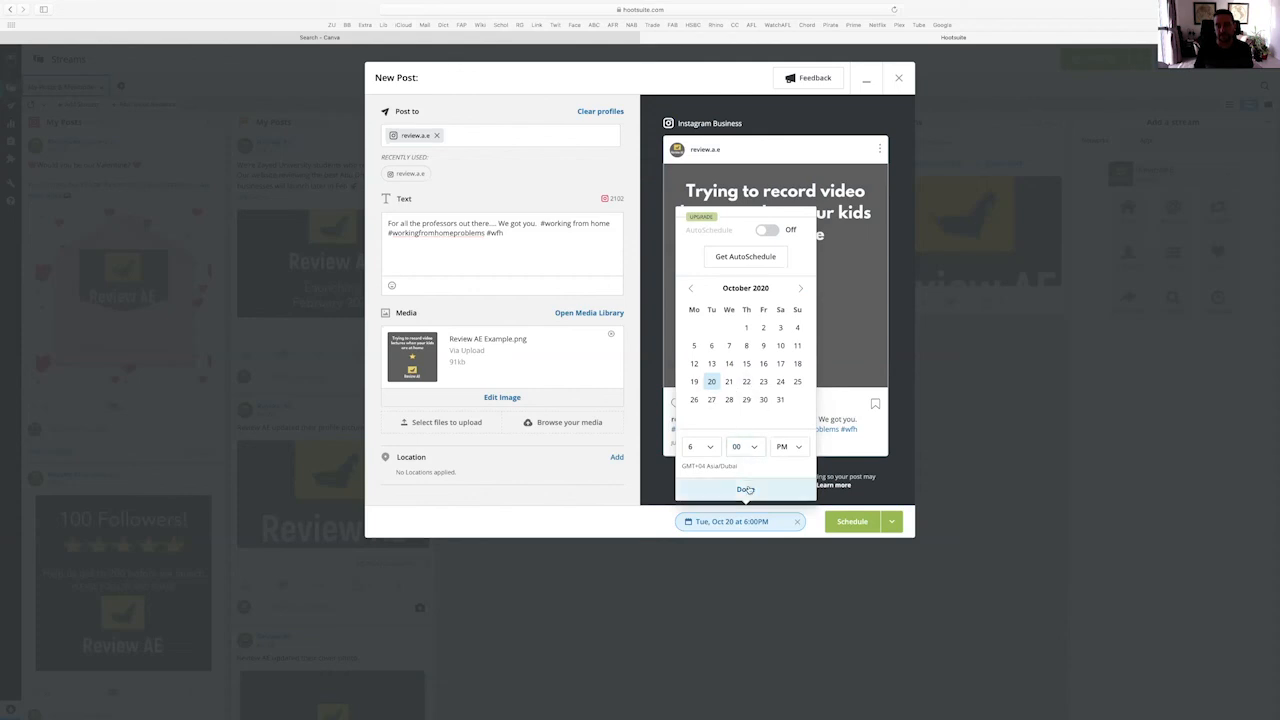
{"action": "left_click", "coordinate": [745, 489]}
{"action": "left_click", "coordinate": [846, 521]}
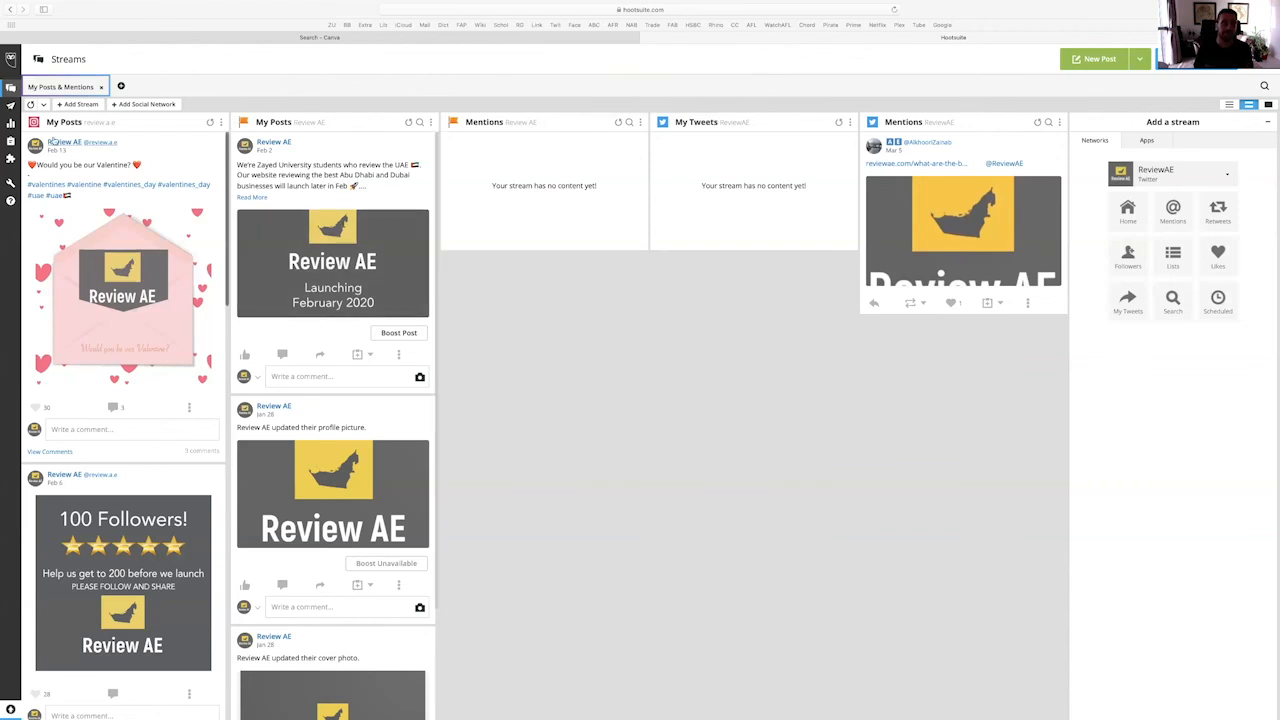
View the scheduled post in the Publisher planner's week of October 18–24, 2020
{"action": "left_click", "coordinate": [30, 108]}
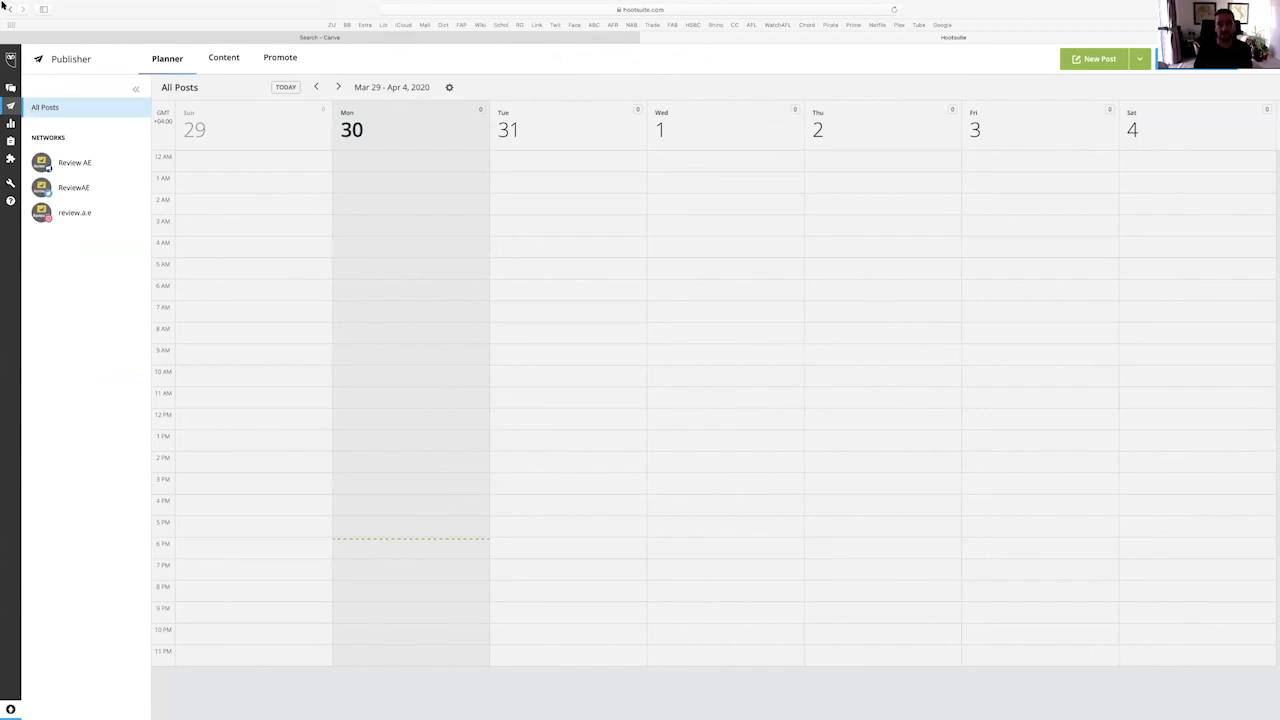
{"action": "left_click", "coordinate": [338, 88]}
{"action": "left_click", "coordinate": [338, 88]}
{"action": "left_click", "coordinate": [338, 88]}
{"action": "left_click", "coordinate": [338, 88]}
{"action": "left_click", "coordinate": [339, 89]}
{"action": "left_click", "coordinate": [339, 89]}
{"action": "left_click", "coordinate": [339, 89]}
{"action": "left_click", "coordinate": [339, 89]}
{"action": "left_click", "coordinate": [339, 89]}
{"action": "left_click", "coordinate": [339, 89]}
{"action": "left_click", "coordinate": [339, 89]}
{"action": "left_click", "coordinate": [339, 89]}
{"action": "left_click", "coordinate": [339, 89]}
{"action": "left_click", "coordinate": [339, 89]}
{"action": "left_click", "coordinate": [339, 89]}
{"action": "left_click", "coordinate": [339, 89]}
{"action": "left_click", "coordinate": [339, 89]}
{"action": "left_click", "coordinate": [339, 89]}
{"action": "left_click", "coordinate": [339, 89]}
{"action": "left_click", "coordinate": [339, 89]}
{"action": "left_click", "coordinate": [339, 89]}
{"action": "left_click", "coordinate": [339, 89]}
{"action": "left_click", "coordinate": [339, 89]}
{"action": "left_click", "coordinate": [339, 89]}
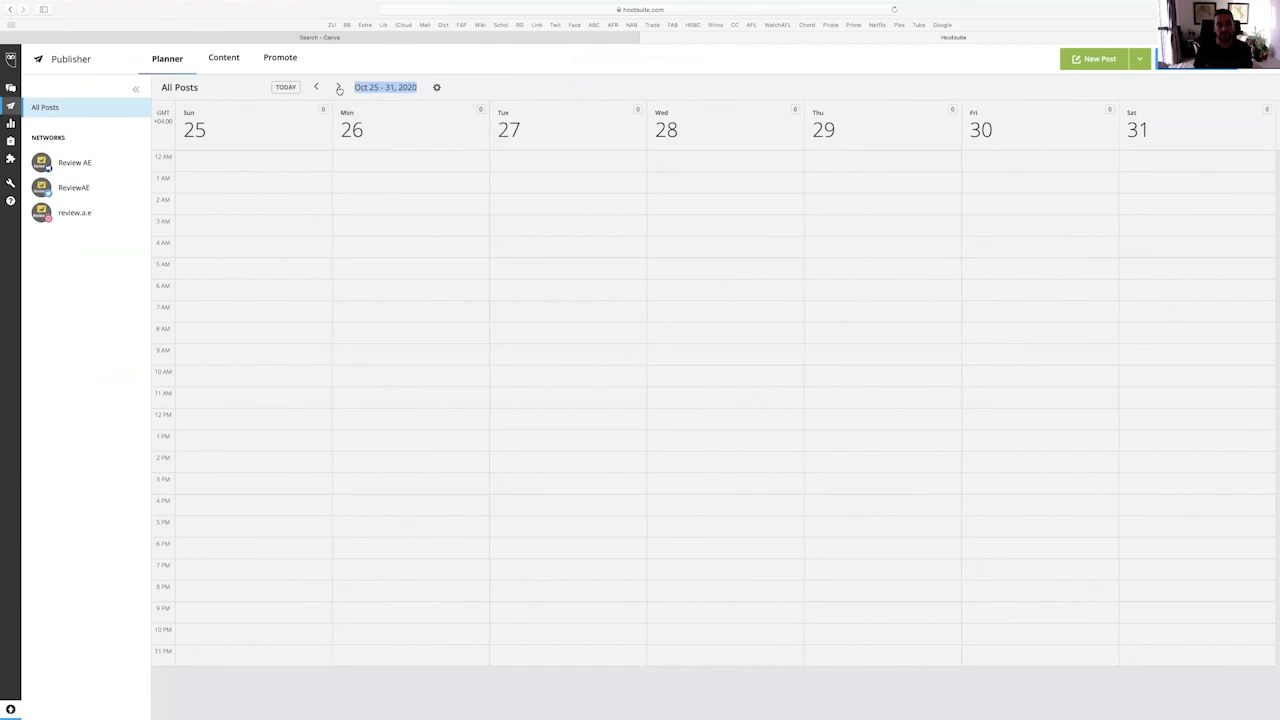
{"action": "left_click", "coordinate": [316, 88]}
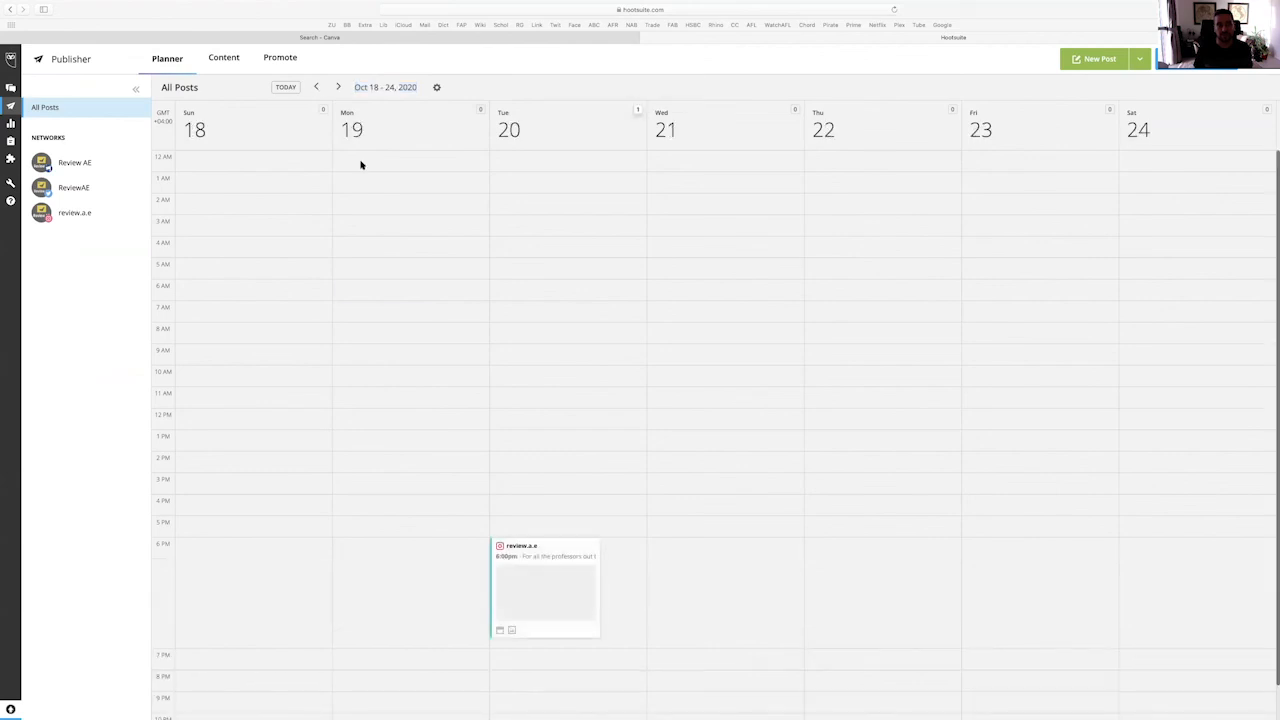
{"action": "scroll", "coordinate": [449, 306], "scroll_direction": "down", "scroll_amount": 2}
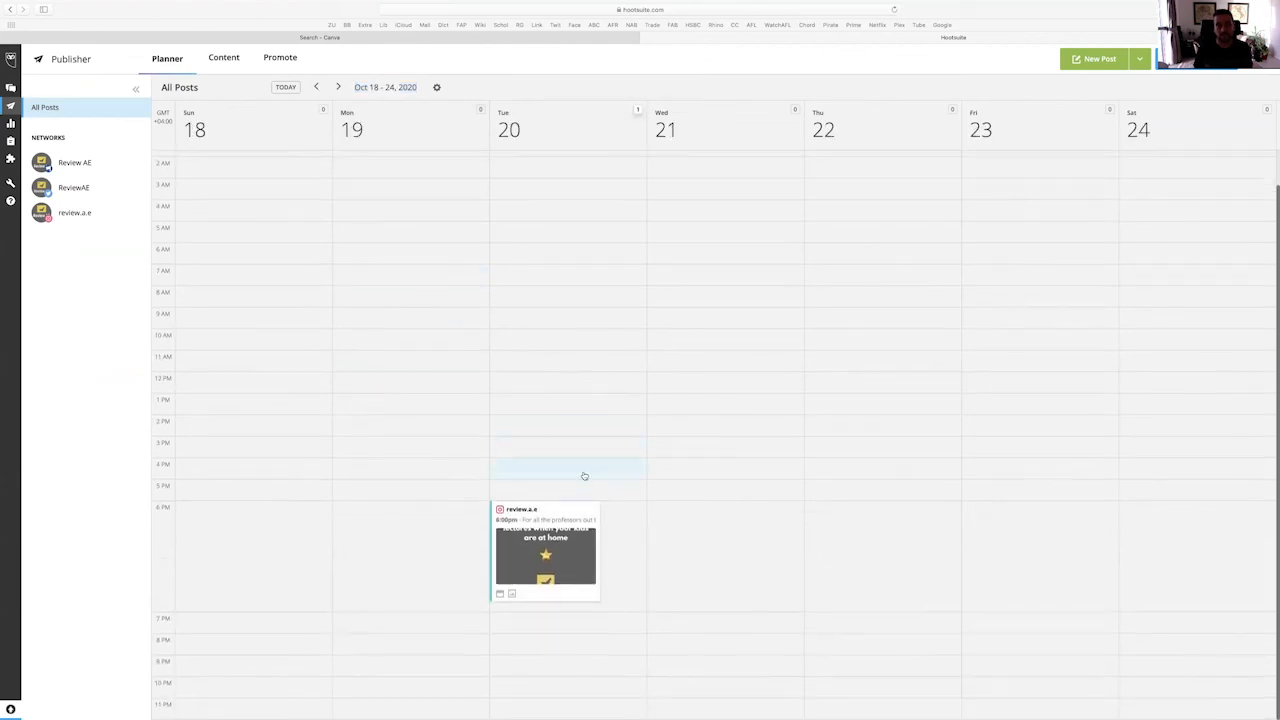